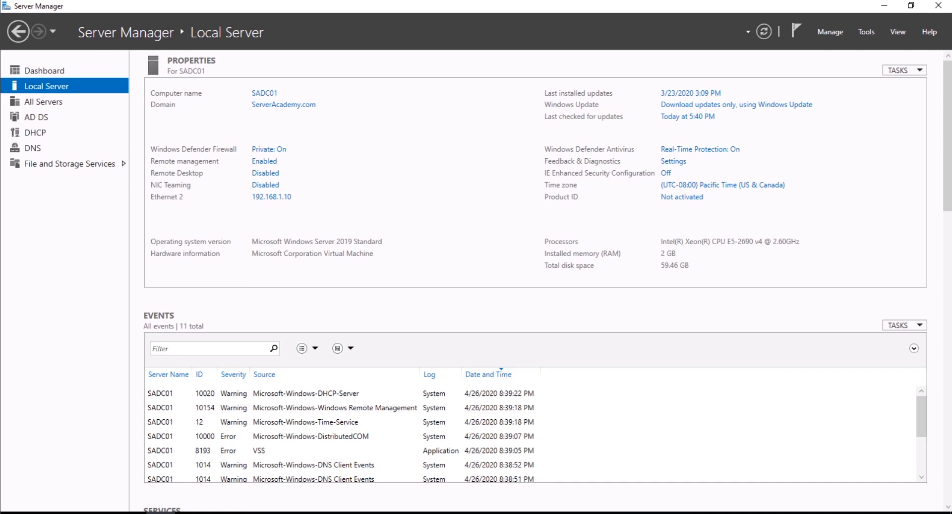
Search the server for ADSI Edit and open it.
{"action": "left_click", "coordinate": [12, 513]}
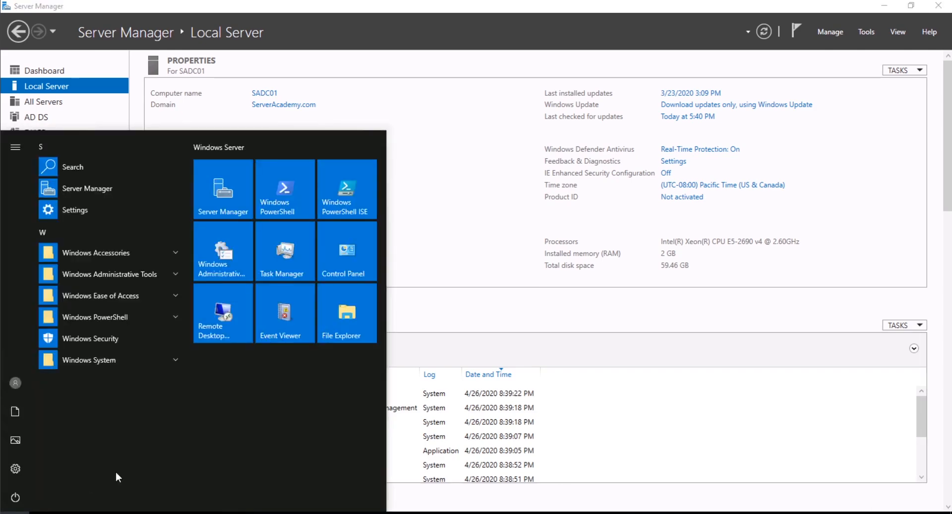
{"action": "type", "text": "ADSI E"}
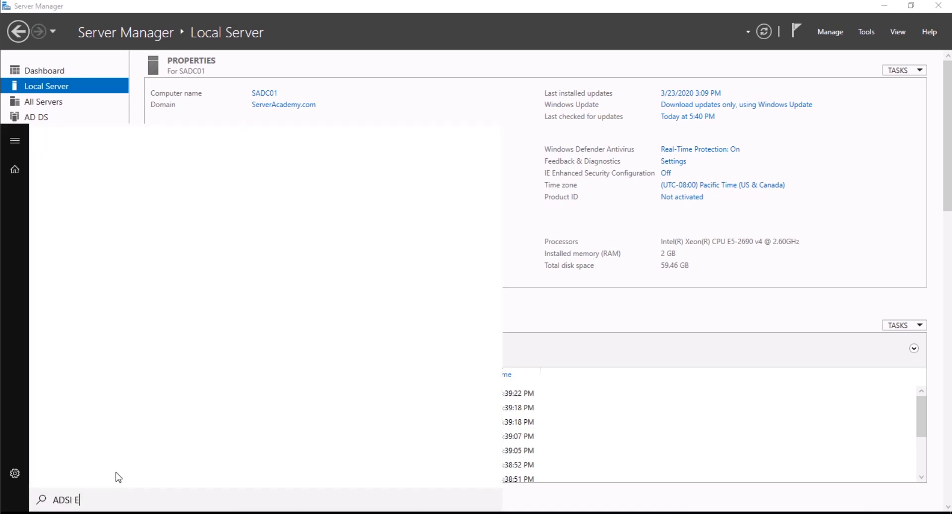
{"action": "type", "text": "dit"}
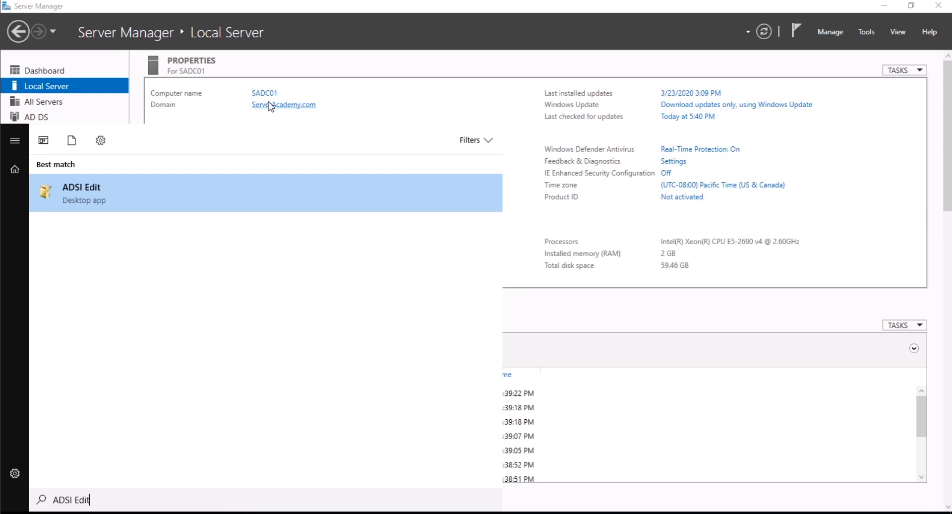
{"action": "left_click", "coordinate": [89, 199]}
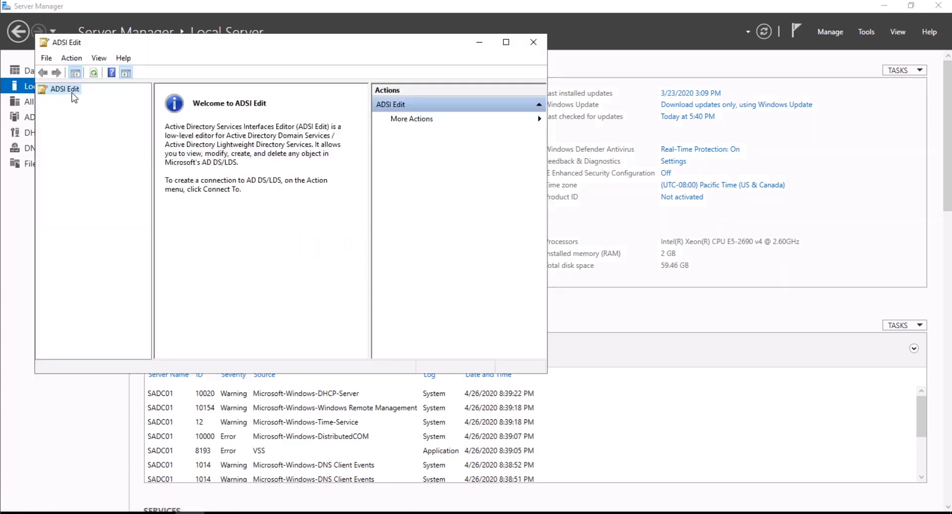
Connect ADSI Edit to the Default naming context using the default connection settings.
{"action": "right_click", "coordinate": [66, 90]}
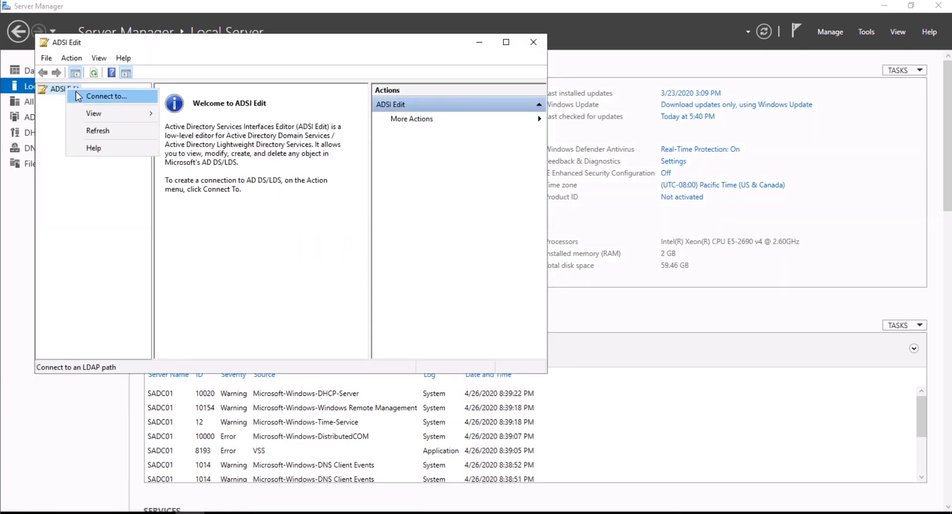
{"action": "left_click", "coordinate": [104, 96]}
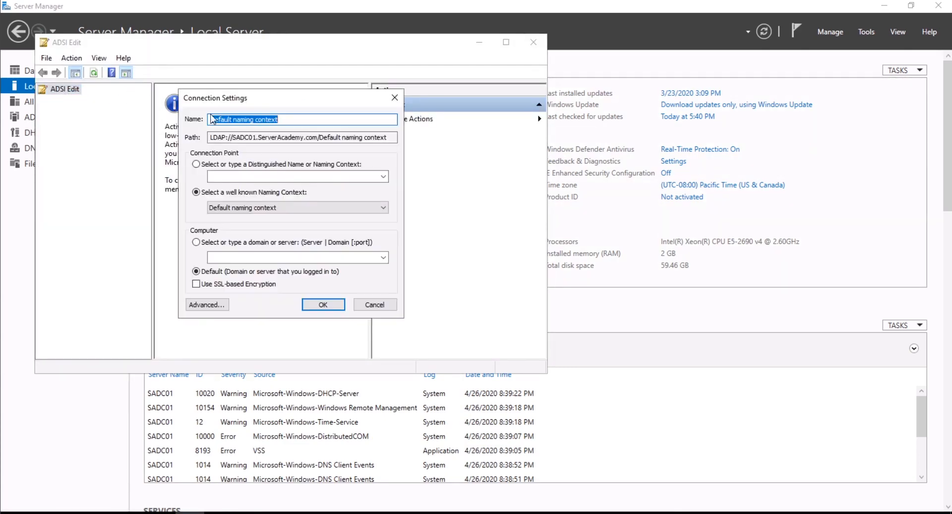
{"action": "left_click", "coordinate": [338, 310]}
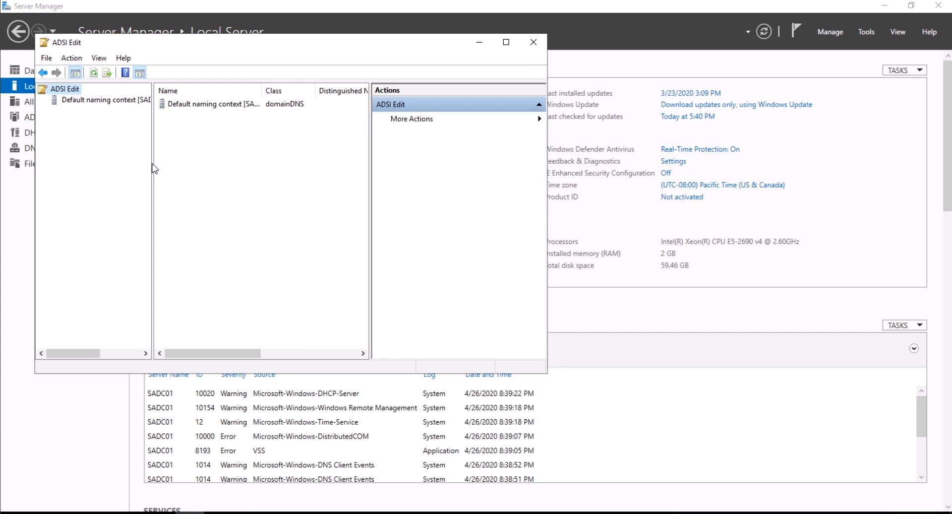
Enlarge the ADSI Edit window and its tree area, and expand the default naming context through DC=ServerAcademy,DC=com to CN=System.
{"action": "left_click_drag", "start_coordinate": [152, 164], "coordinate": [229, 173]}
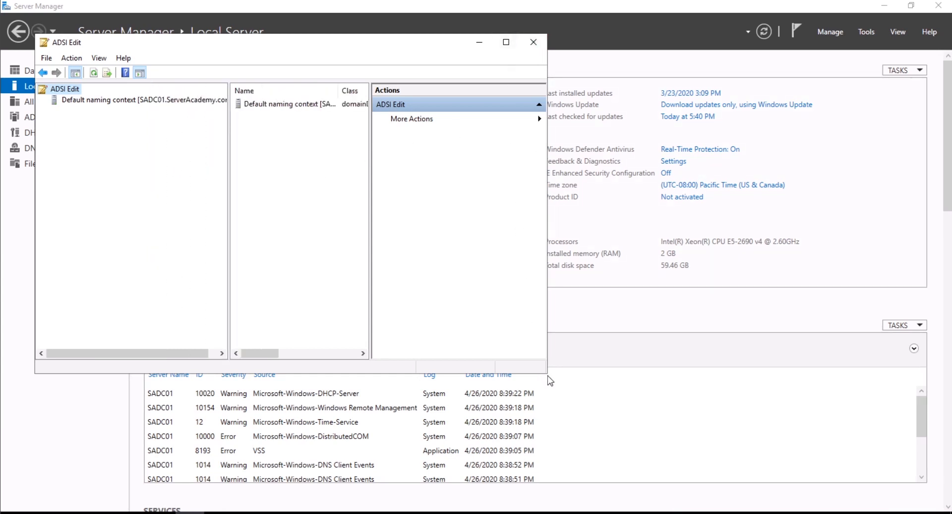
{"action": "left_click_drag", "start_coordinate": [547, 376], "coordinate": [678, 406]}
{"action": "left_click", "coordinate": [67, 101]}
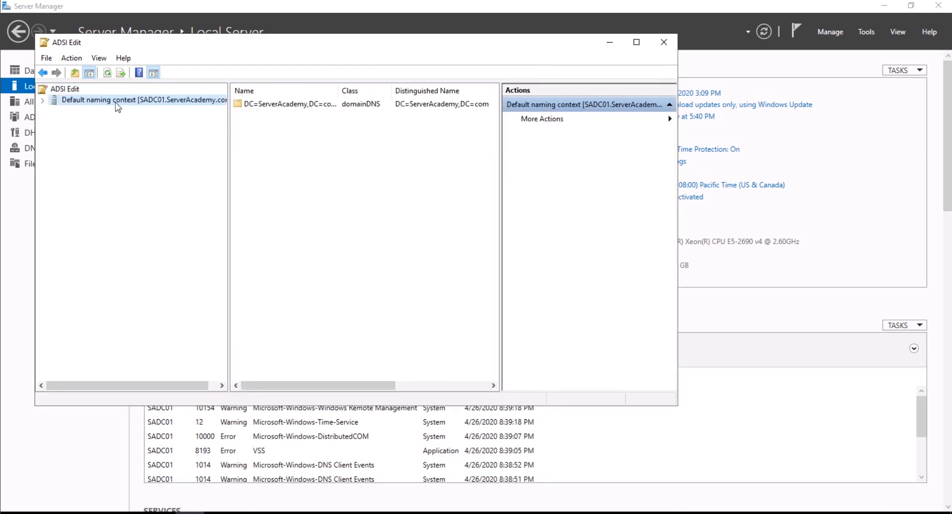
{"action": "left_click", "coordinate": [42, 101]}
{"action": "left_click", "coordinate": [64, 112]}
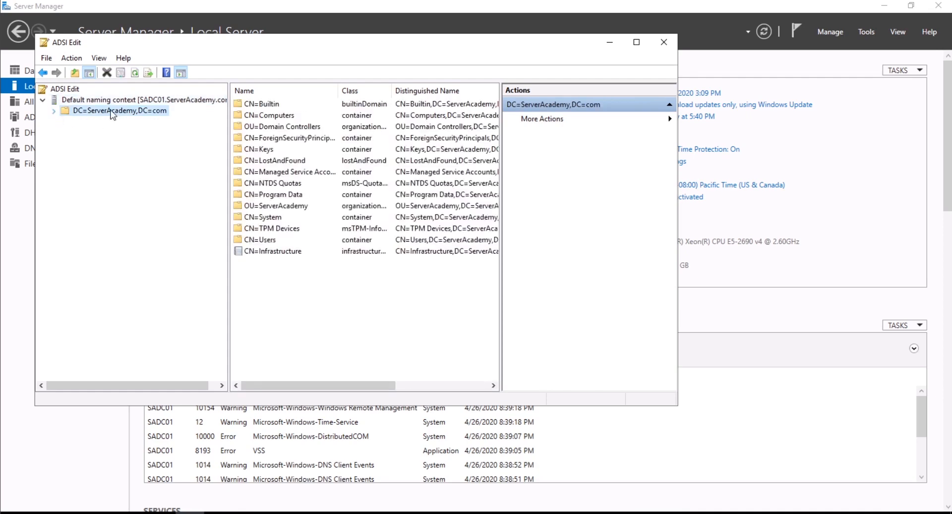
{"action": "left_click", "coordinate": [56, 112]}
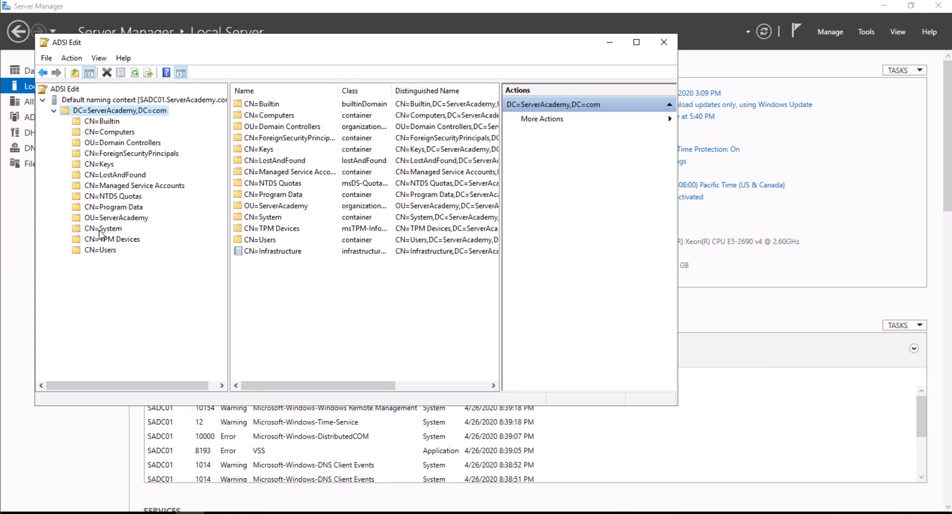
{"action": "left_click", "coordinate": [69, 229]}
{"action": "double_click", "coordinate": [74, 230]}
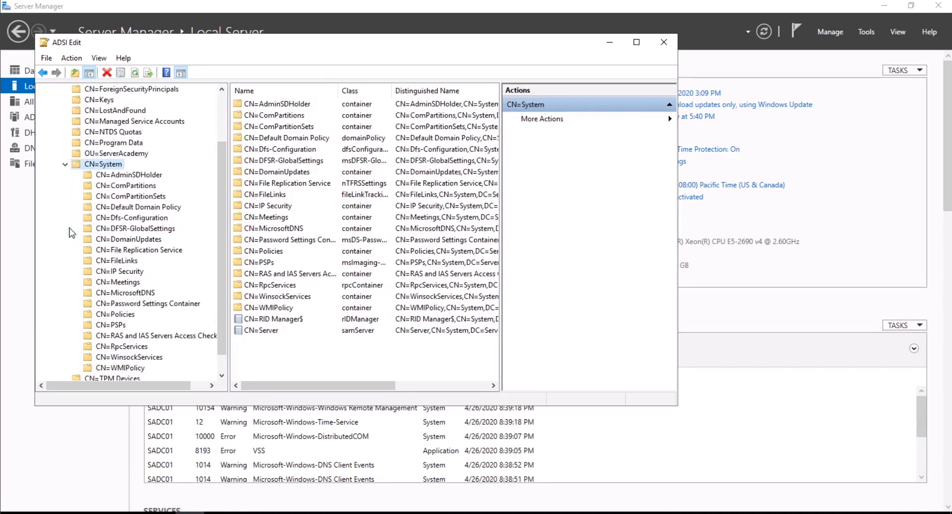
Create a new object of class container under CN=System with the common name System Management.
{"action": "scroll", "coordinate": [71, 233], "scroll_direction": "down", "scroll_amount": 1}
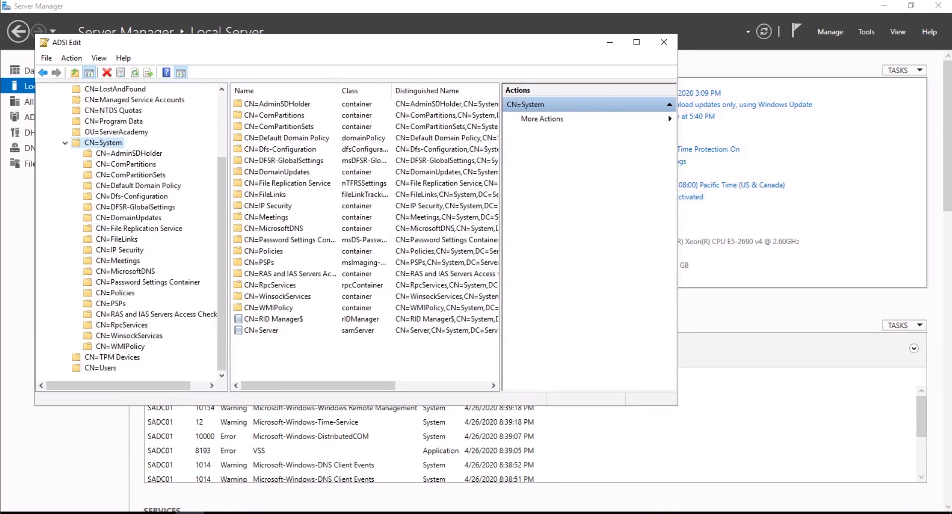
{"action": "right_click", "coordinate": [105, 148]}
{"action": "mouse_move", "coordinate": [165, 179]}
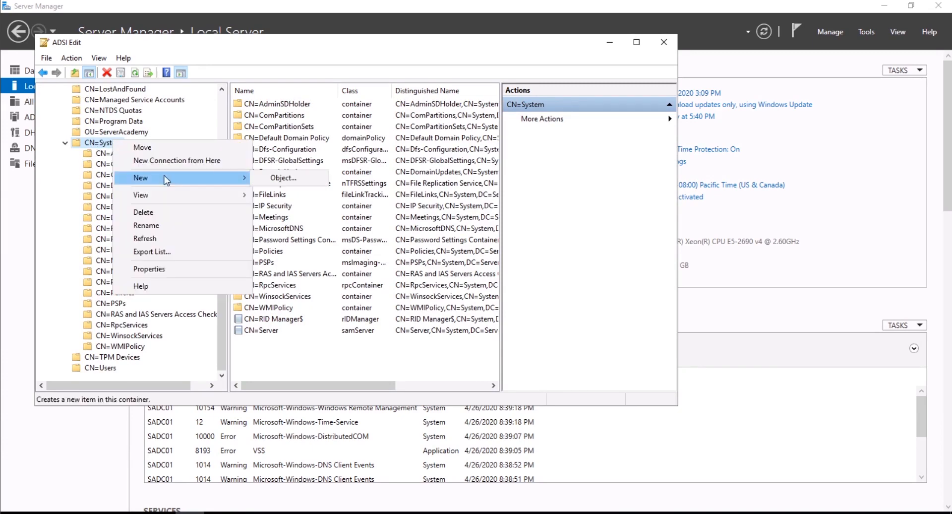
{"action": "left_click", "coordinate": [322, 180]}
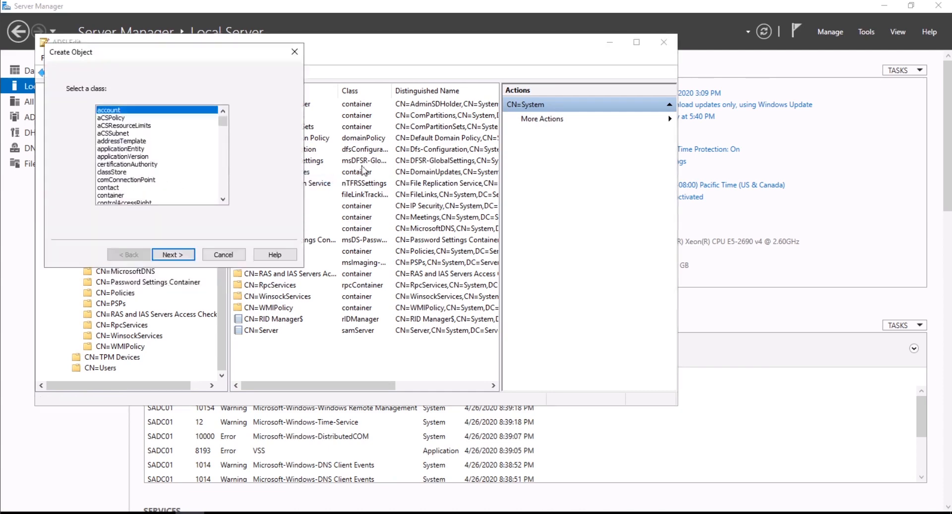
{"action": "left_click_drag", "start_coordinate": [248, 57], "coordinate": [356, 75]}
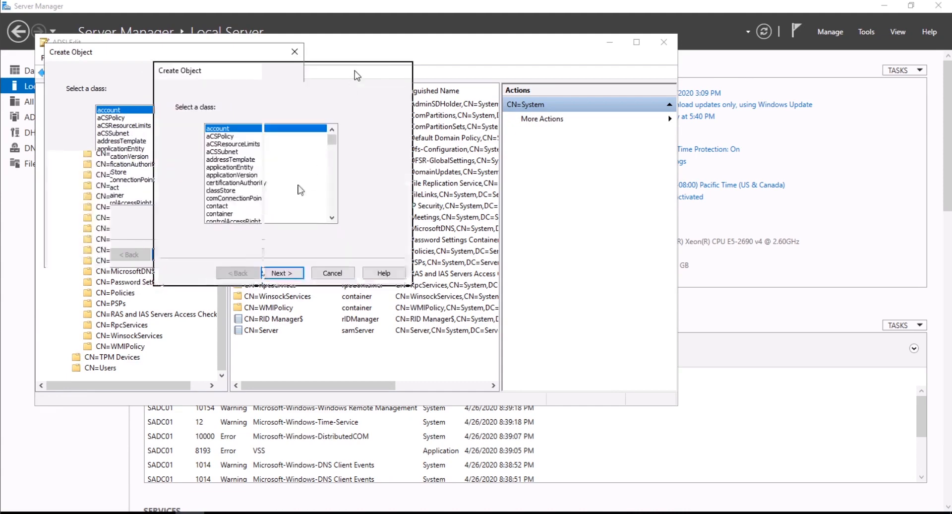
{"action": "left_click", "coordinate": [222, 213]}
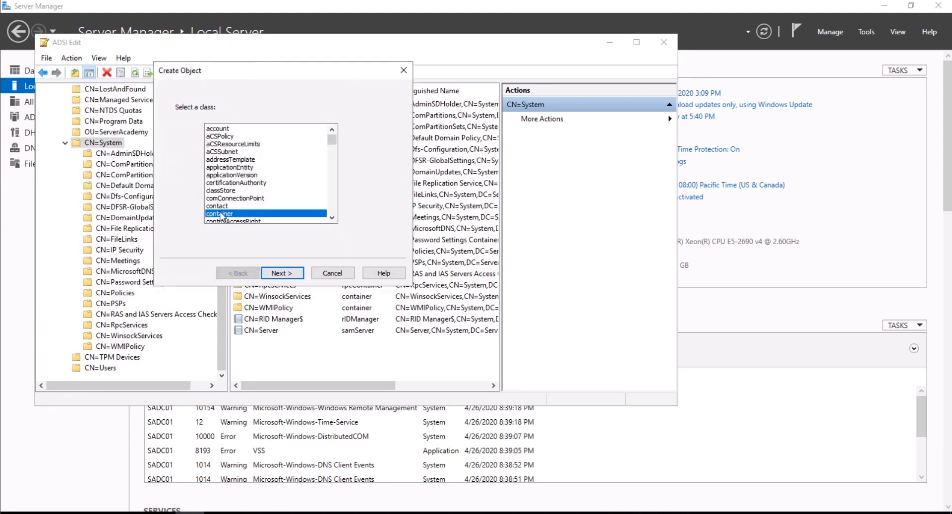
{"action": "left_click", "coordinate": [282, 273]}
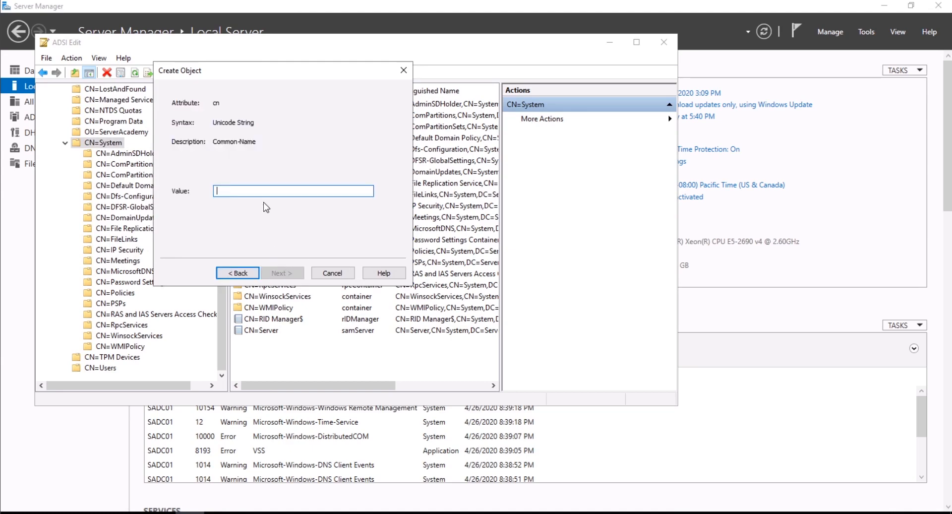
{"action": "type", "text": "System Management"}
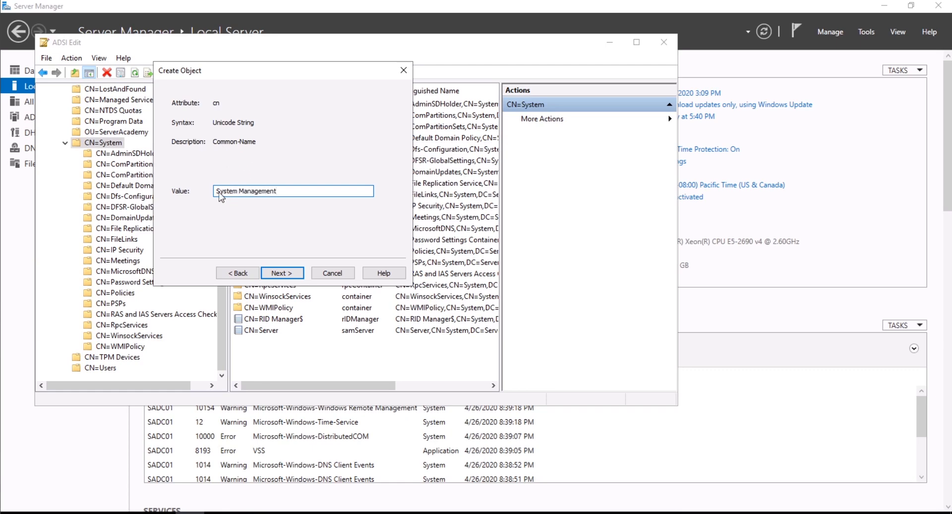
{"action": "left_click_drag", "start_coordinate": [240, 193], "coordinate": [276, 197]}
{"action": "left_click", "coordinate": [288, 195]}
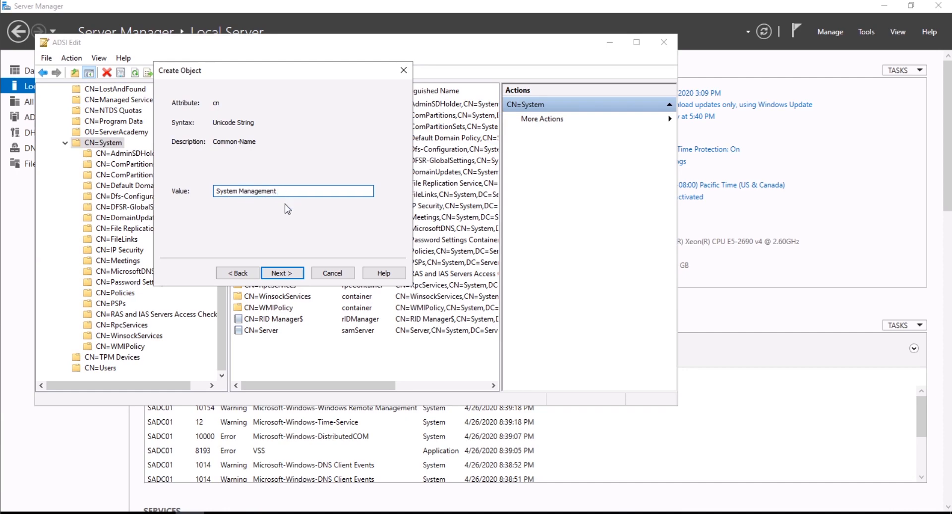
{"action": "left_click", "coordinate": [271, 278]}
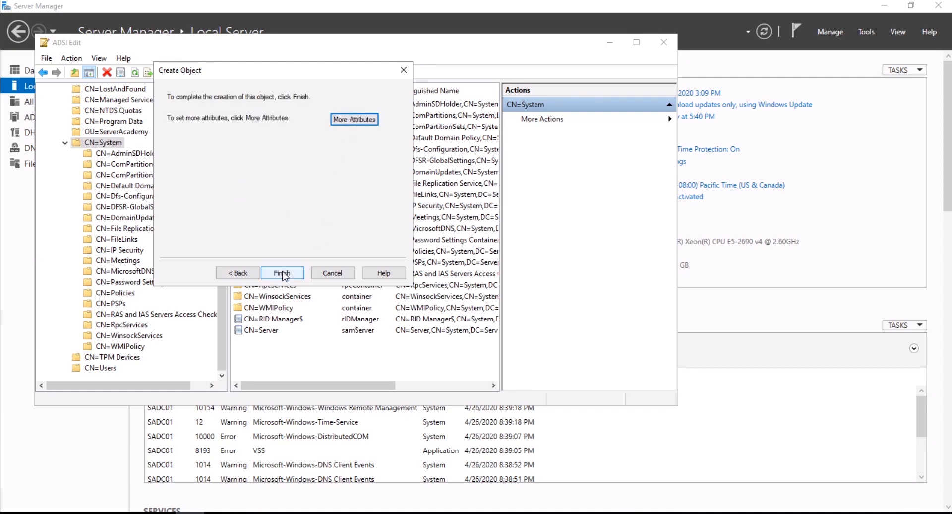
{"action": "left_click", "coordinate": [282, 273]}
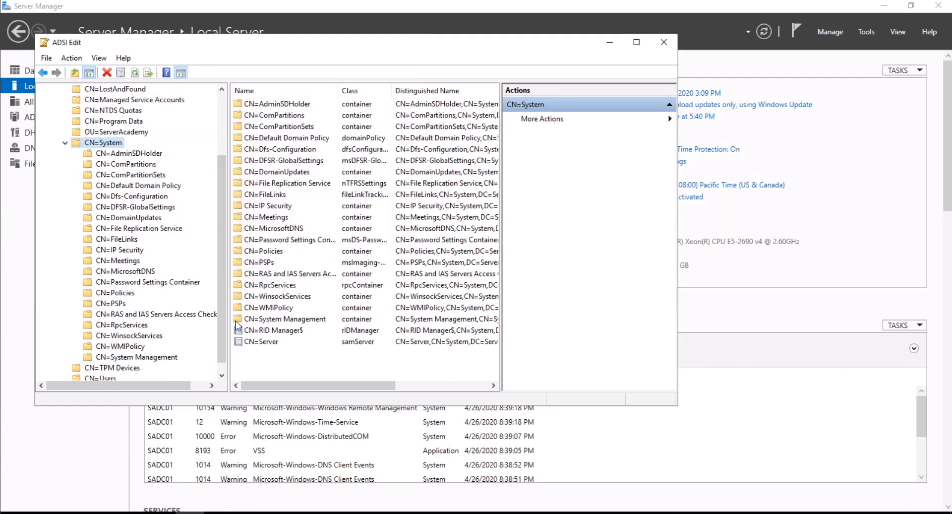
Add the computer SASCCM01 to the System Management container's security, including Computers in the object types, and allow it Full control.
{"action": "right_click", "coordinate": [166, 359]}
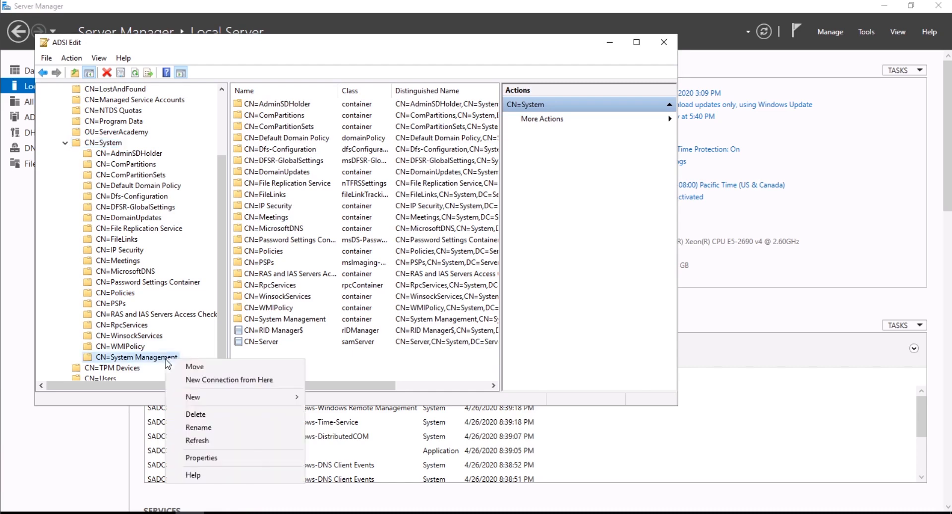
{"action": "left_click", "coordinate": [248, 466]}
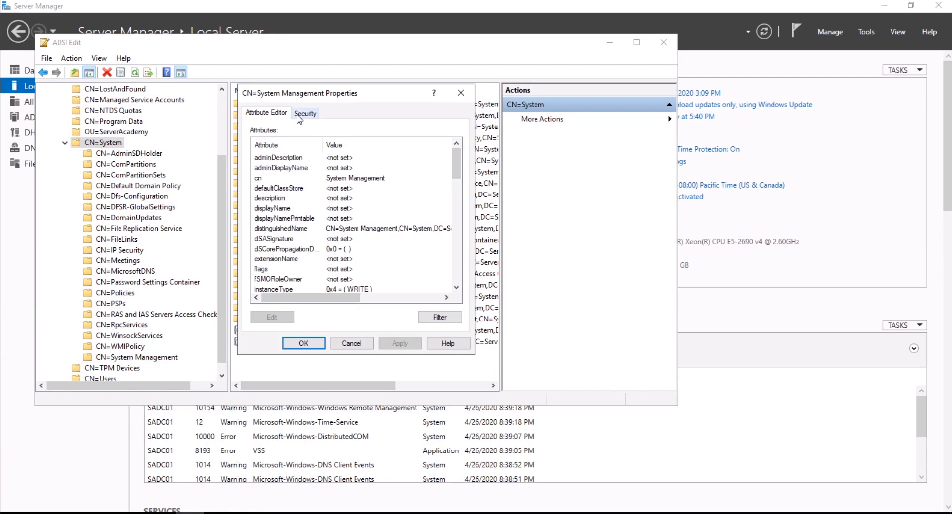
{"action": "left_click", "coordinate": [301, 113]}
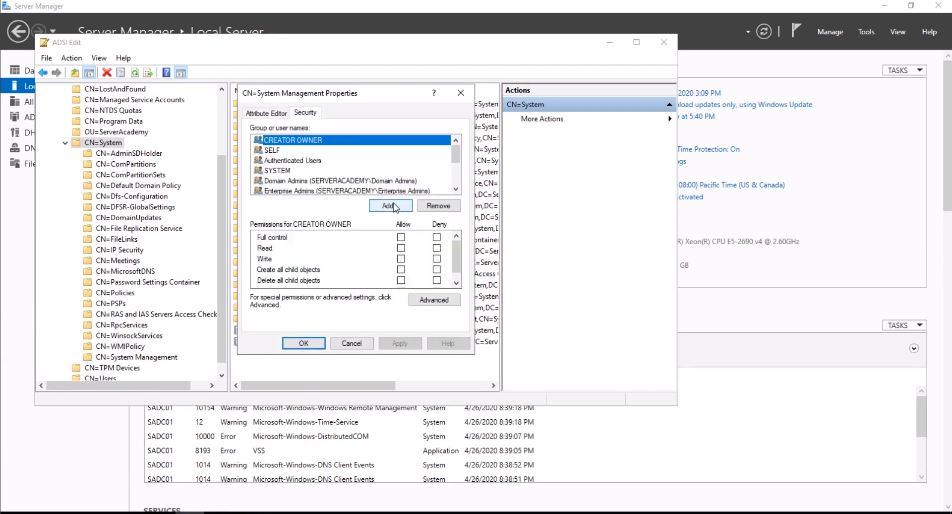
{"action": "left_click", "coordinate": [394, 206]}
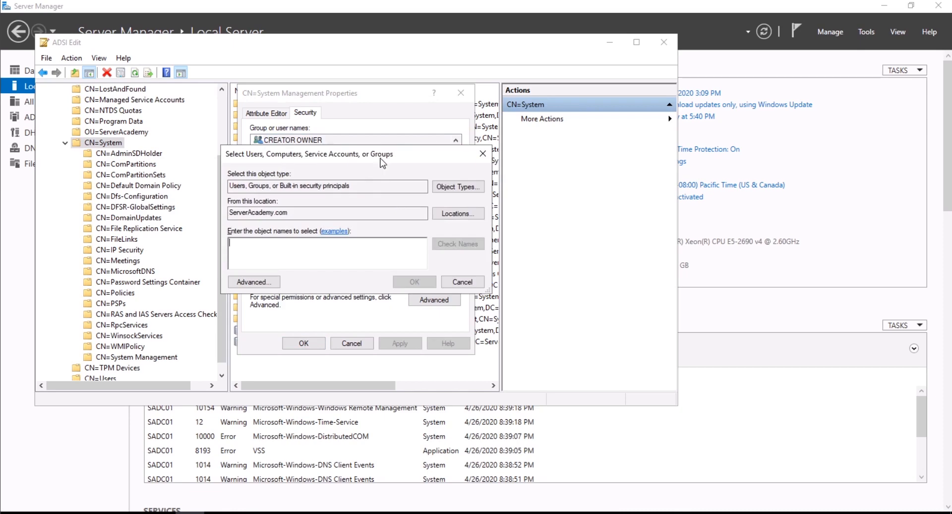
{"action": "left_click", "coordinate": [477, 193]}
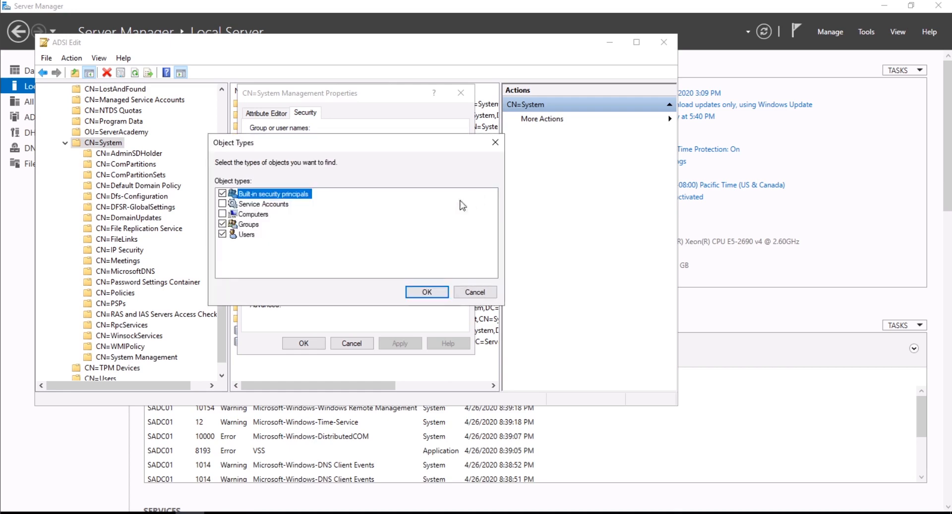
{"action": "left_click", "coordinate": [223, 214]}
{"action": "left_click", "coordinate": [428, 292]}
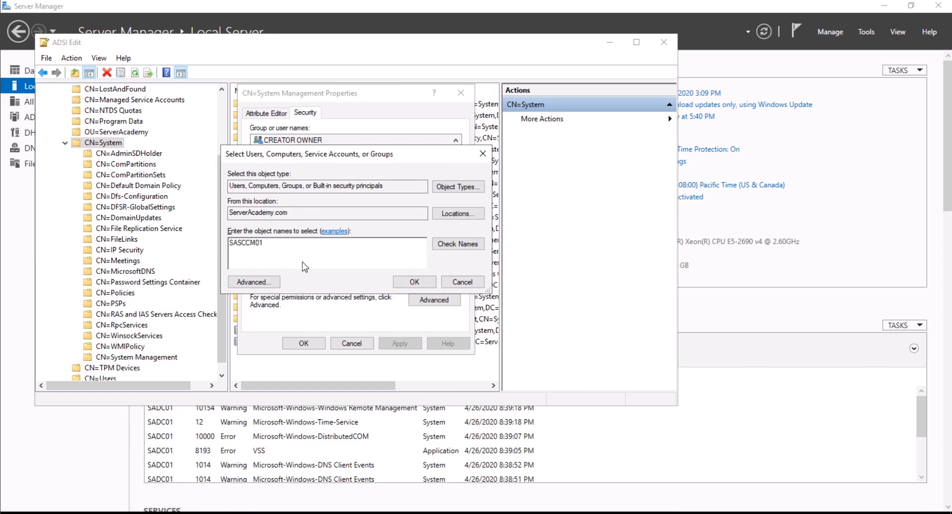
{"action": "left_click", "coordinate": [467, 248]}
{"action": "left_click", "coordinate": [423, 281]}
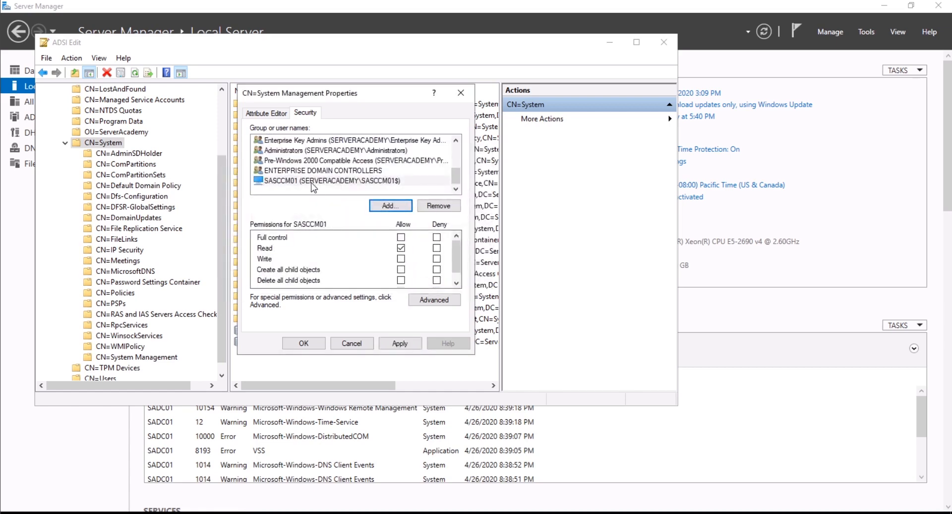
{"action": "left_click", "coordinate": [401, 238]}
Make SASCCM01's advanced permission entry apply to This object and all descendant objects, save the container's security settings, and close ADSI Edit.
{"action": "left_click", "coordinate": [434, 300]}
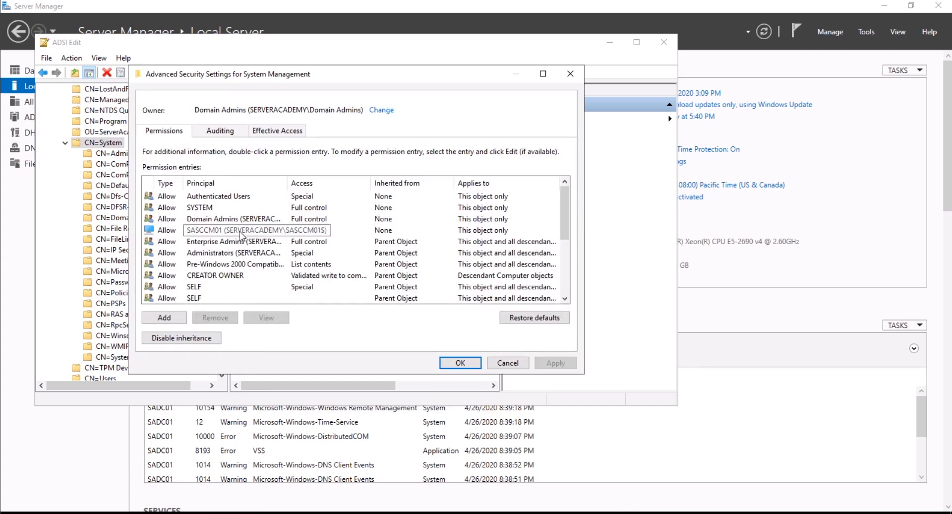
{"action": "left_click", "coordinate": [242, 234]}
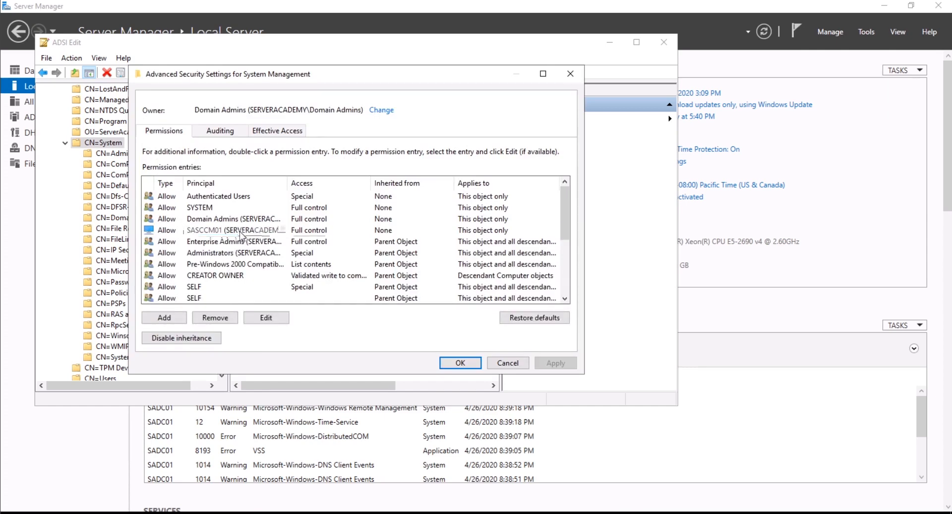
{"action": "left_click", "coordinate": [273, 321]}
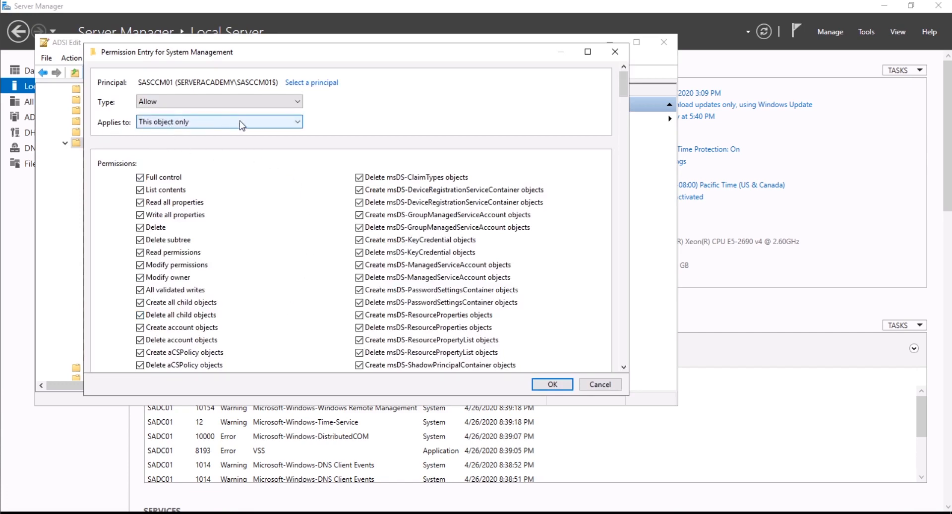
{"action": "left_click", "coordinate": [274, 123]}
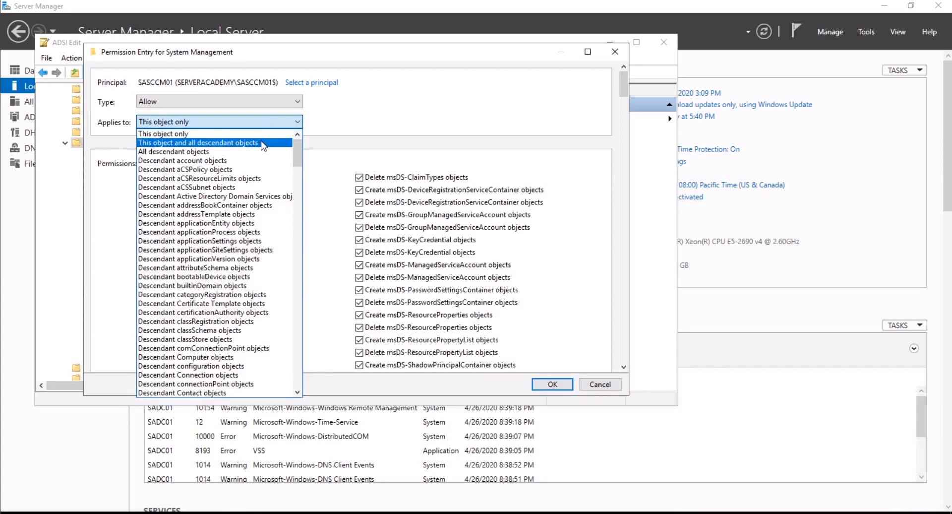
{"action": "left_click", "coordinate": [262, 143]}
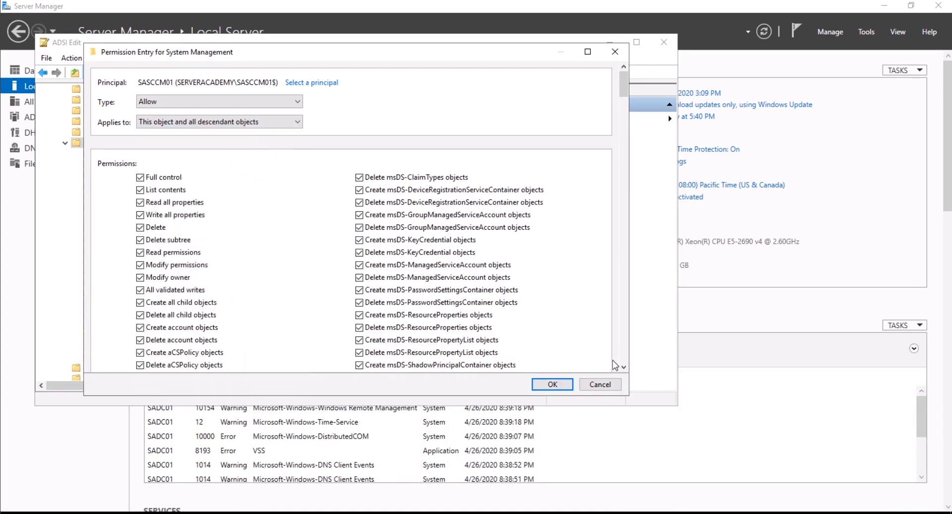
{"action": "left_click", "coordinate": [550, 384]}
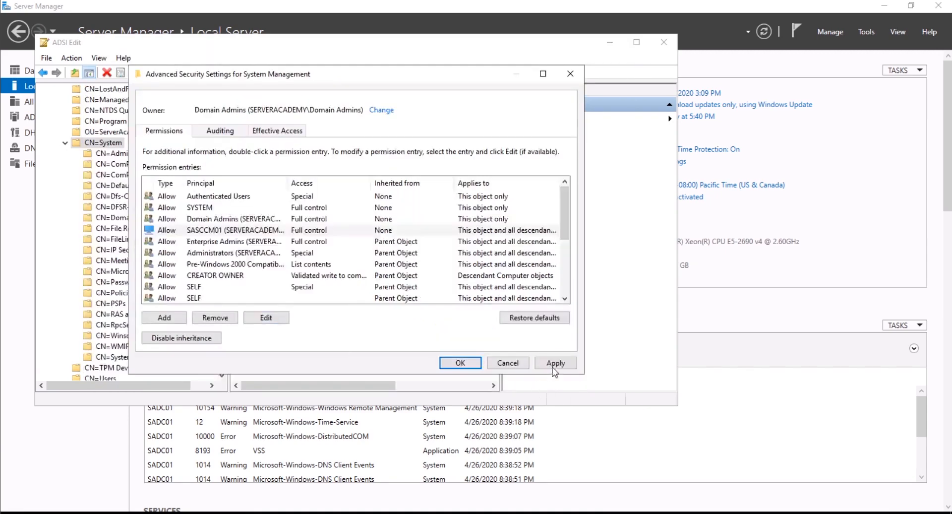
{"action": "left_click", "coordinate": [537, 366]}
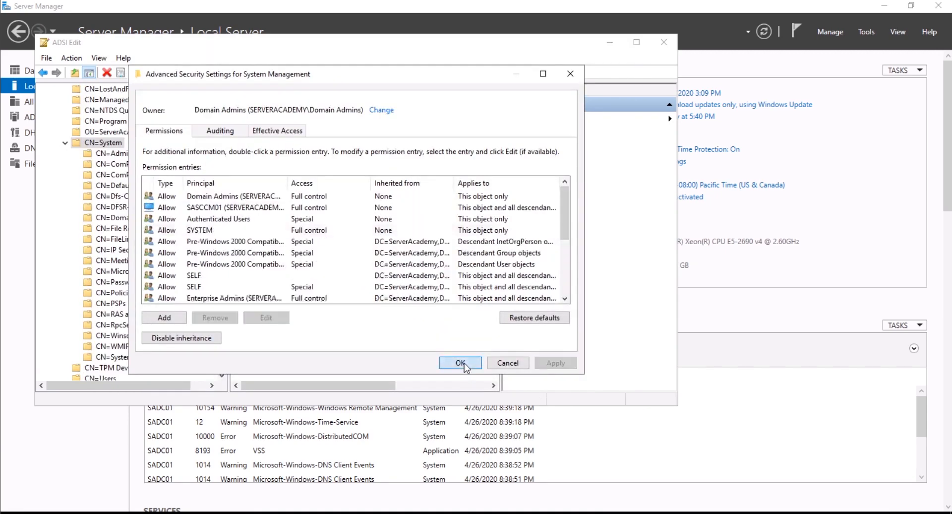
{"action": "left_click", "coordinate": [460, 363]}
{"action": "left_click", "coordinate": [399, 343]}
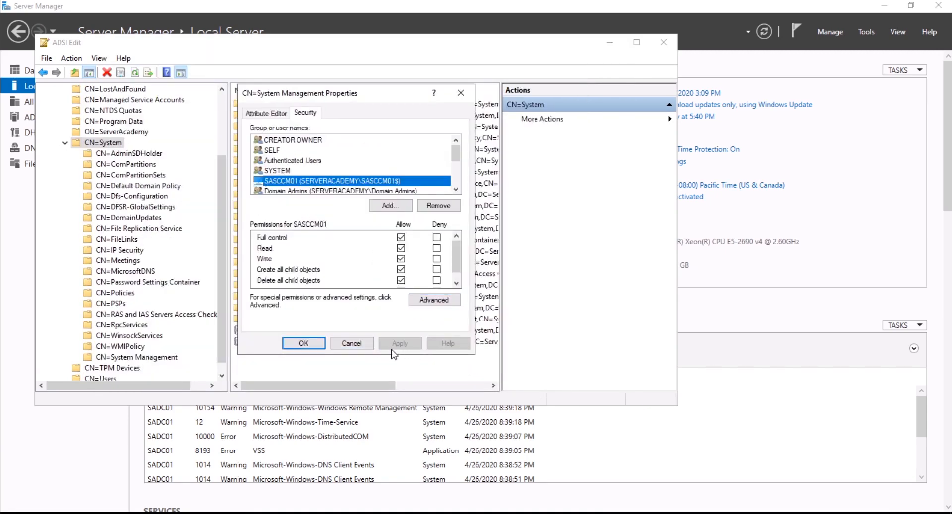
{"action": "left_click", "coordinate": [304, 344]}
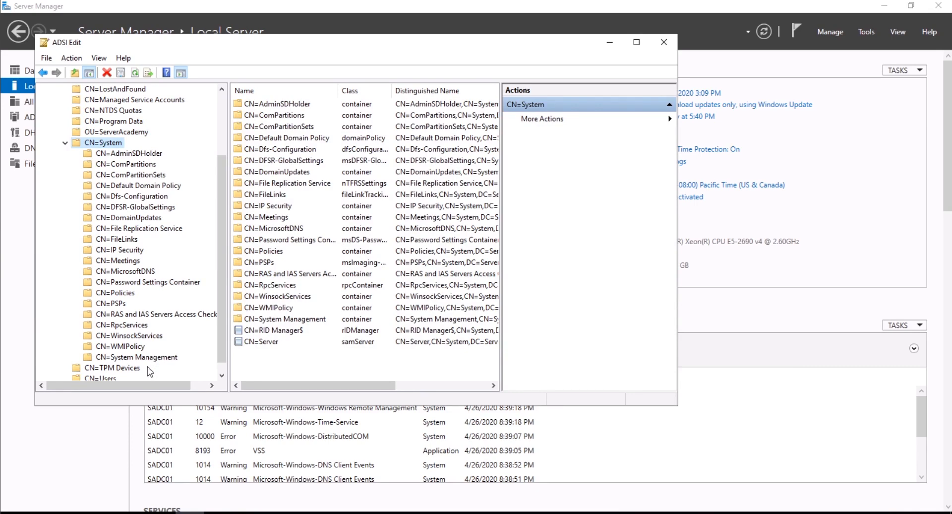
{"action": "left_click", "coordinate": [663, 42]}
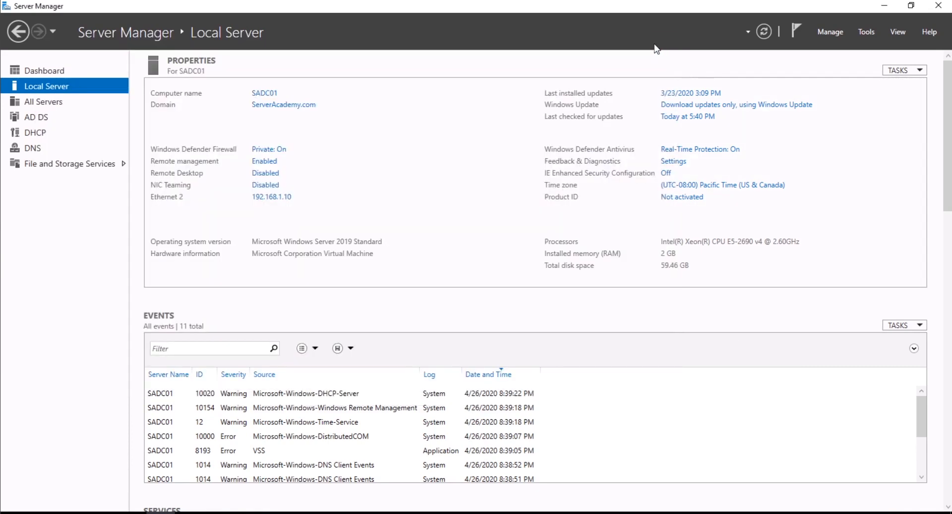